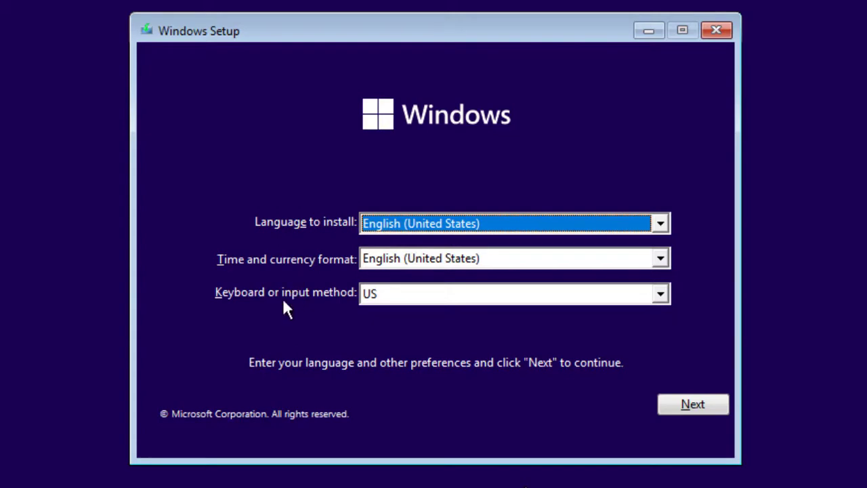
Keep the default language settings, select the Windows 11 Pro edition and accept the license terms.
click(697, 403)
click(416, 243)
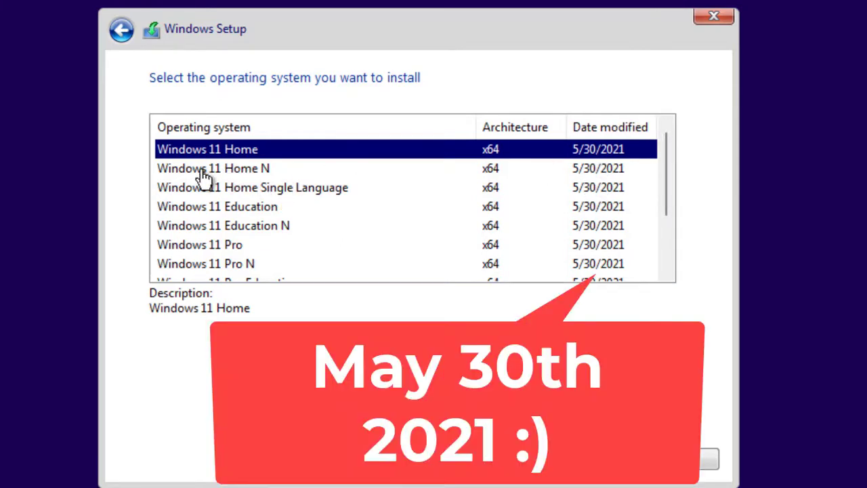
click(218, 247)
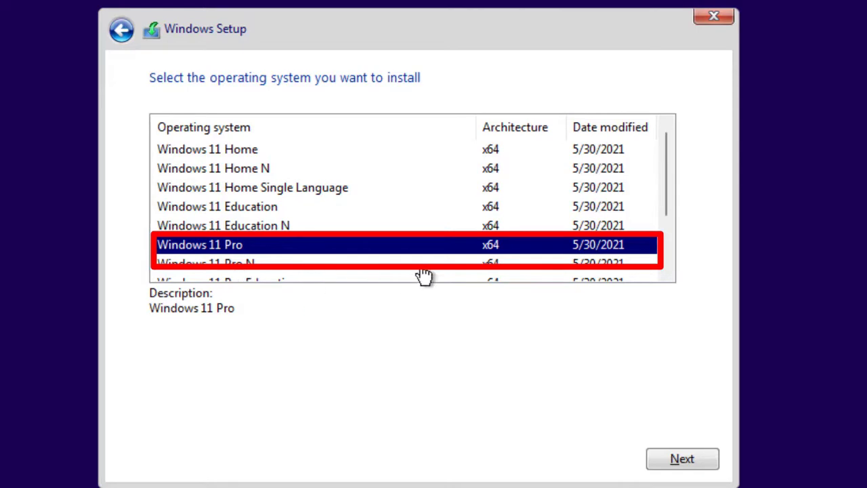
click(686, 460)
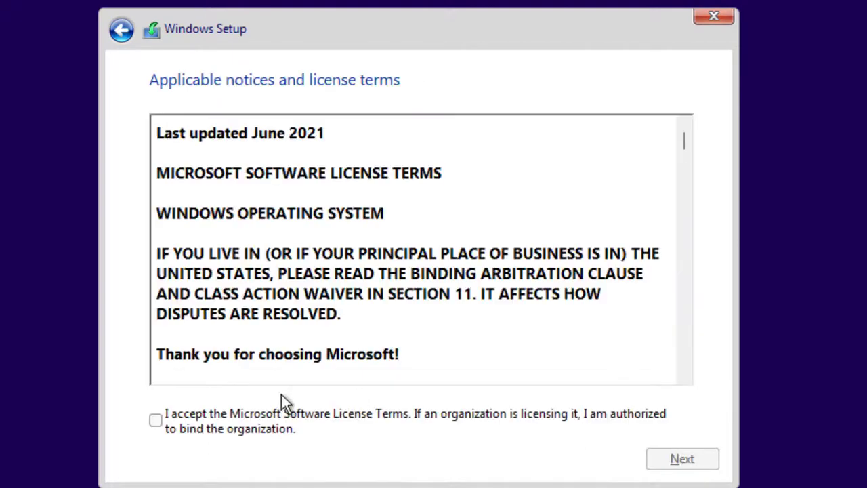
click(220, 422)
click(691, 460)
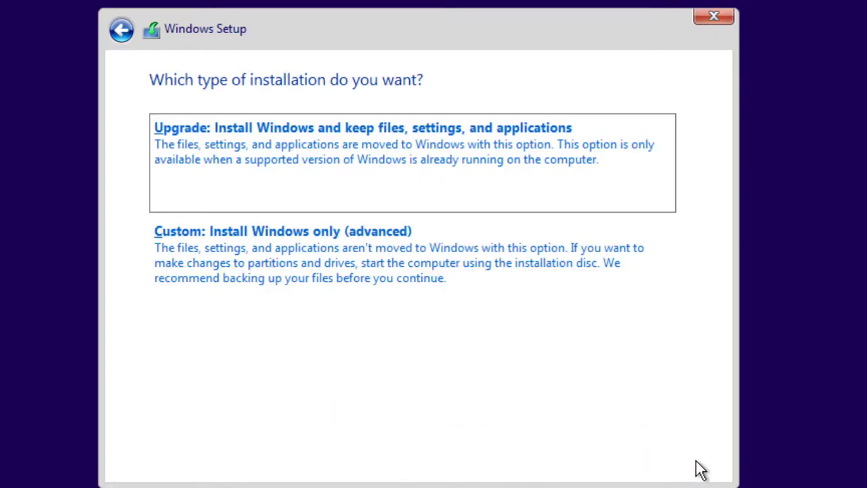
Choose Custom: Install Windows only and install onto Drive 0's 60 GB unallocated space.
click(258, 247)
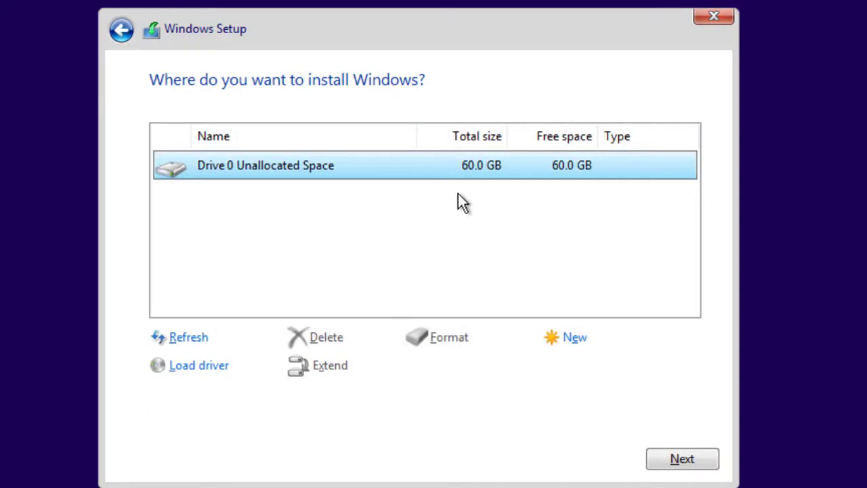
click(677, 463)
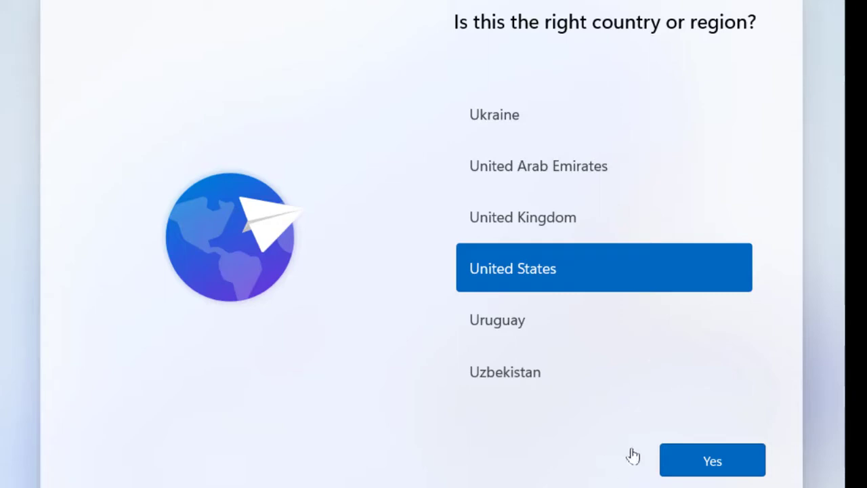
Confirm United States as the region and US as the keyboard, with no second layout.
click(711, 466)
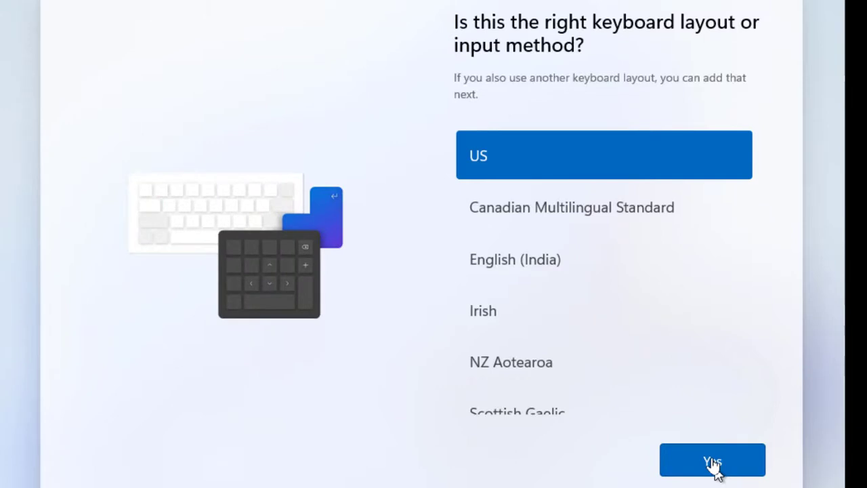
click(712, 462)
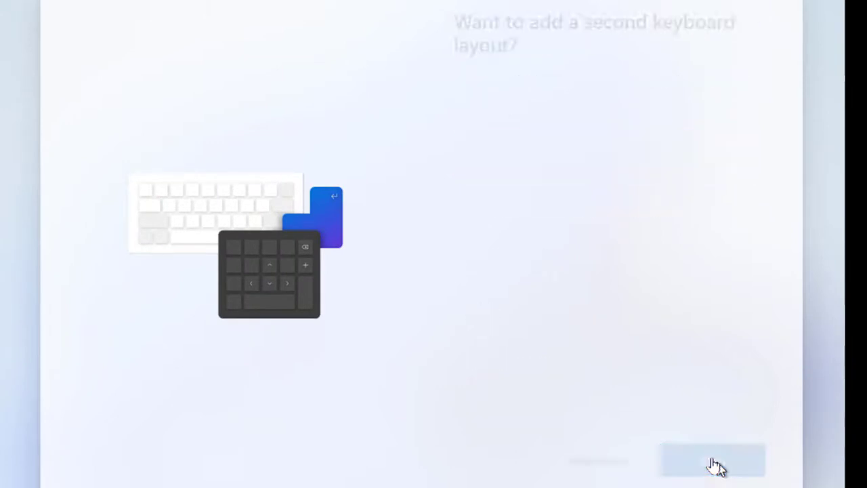
click(715, 463)
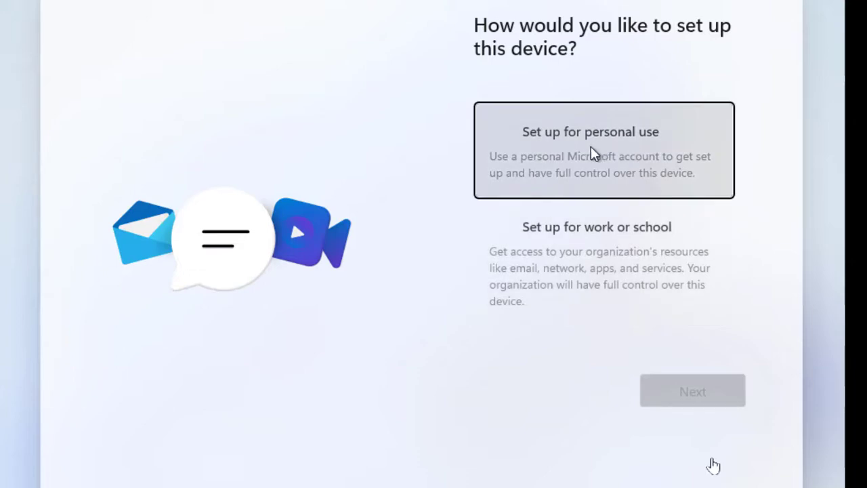
Choose personal use setup, then pick Offline account from the sign-in options.
click(593, 154)
click(681, 394)
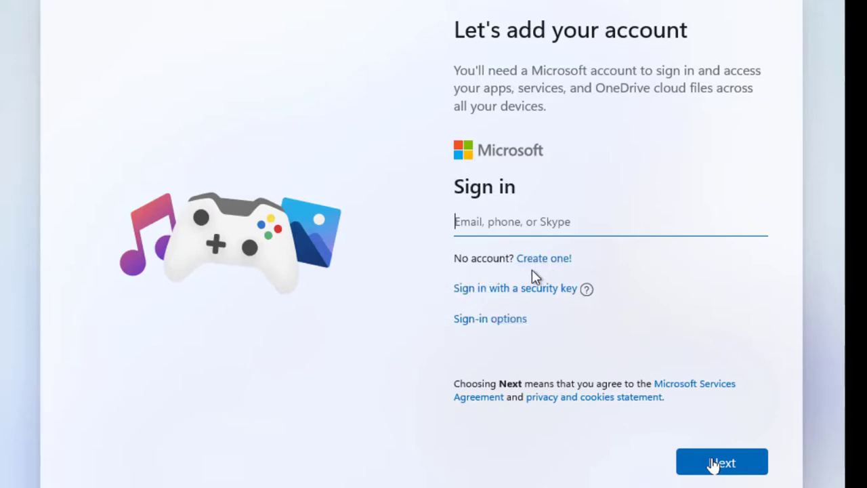
click(497, 321)
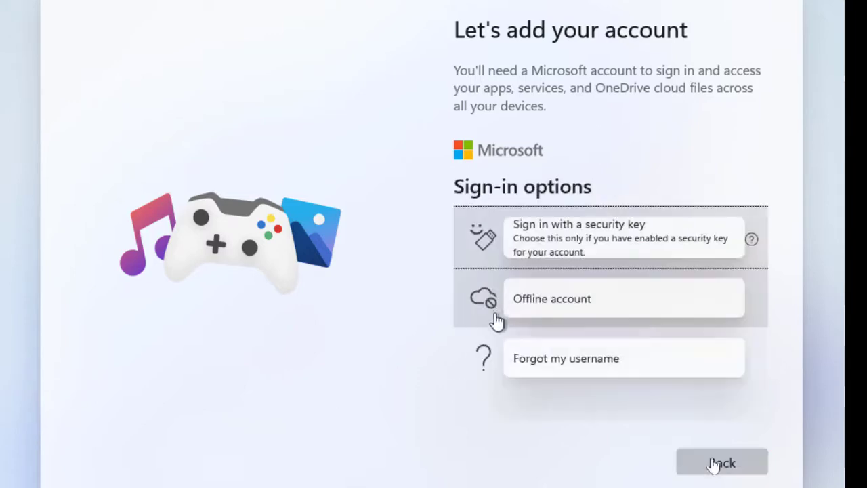
click(552, 305)
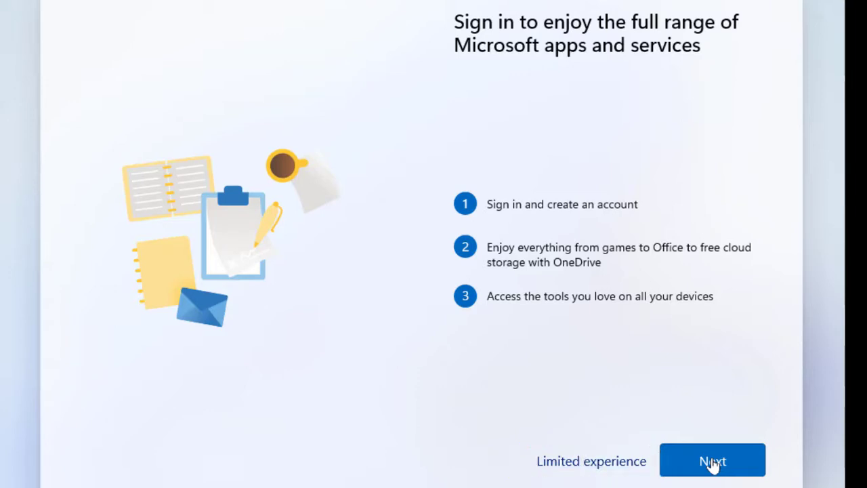
Continue with the limited experience and enter the local account's user name.
click(589, 467)
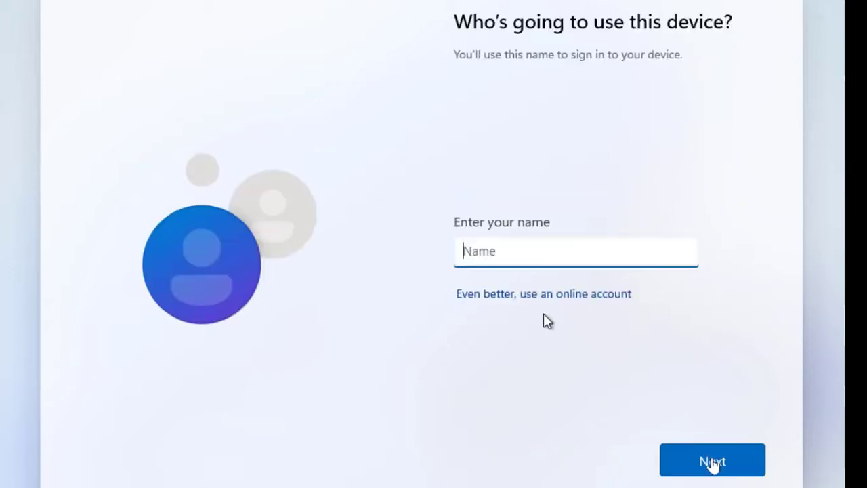
text(Lewis)
click(711, 462)
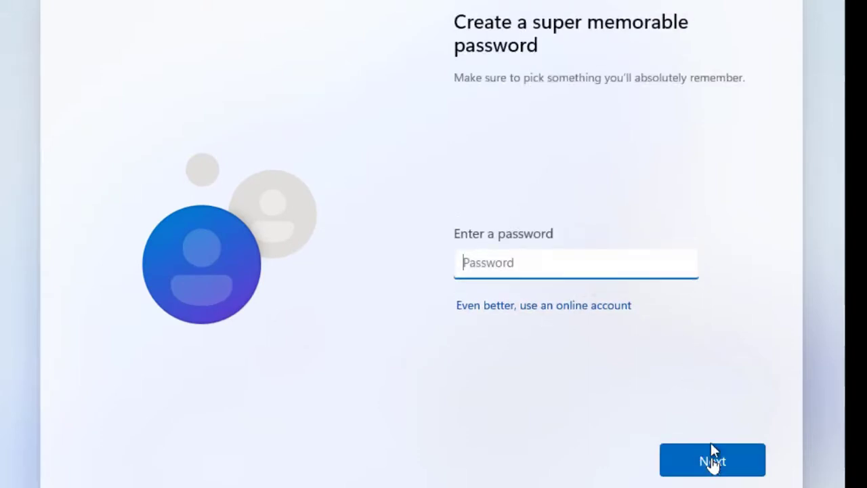
Enter and confirm the account password, then open the security question list.
text(12)
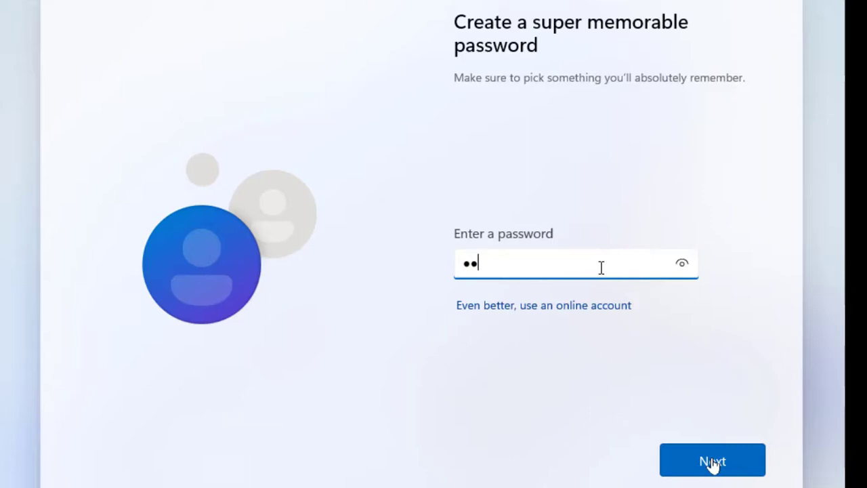
text(345)
click(737, 465)
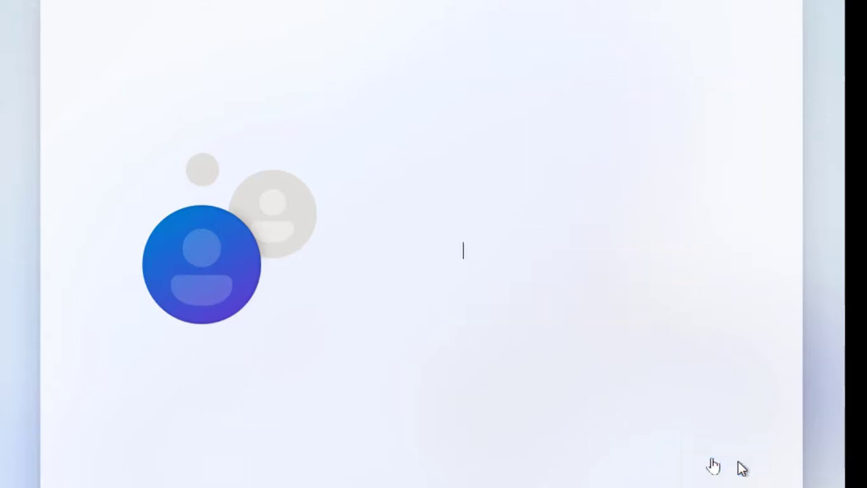
text(1234)
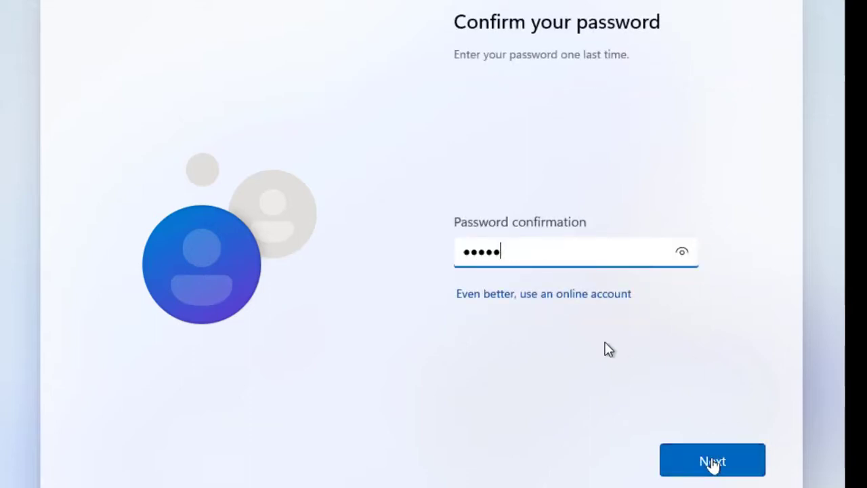
click(708, 463)
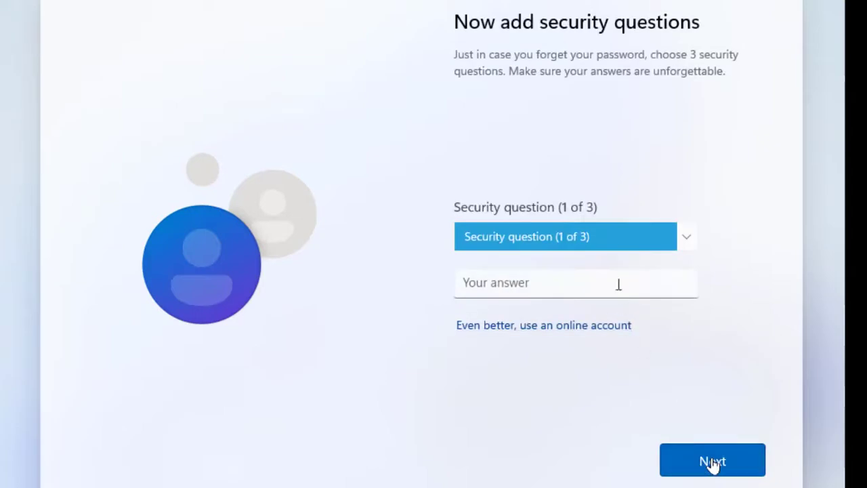
click(686, 239)
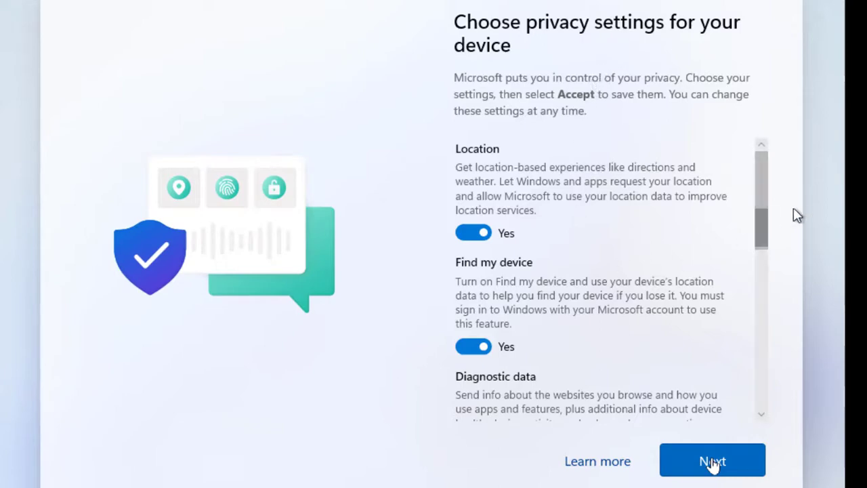
Review the device privacy settings and accept them to reach the desktop.
drag(762, 193, 765, 334)
click(714, 462)
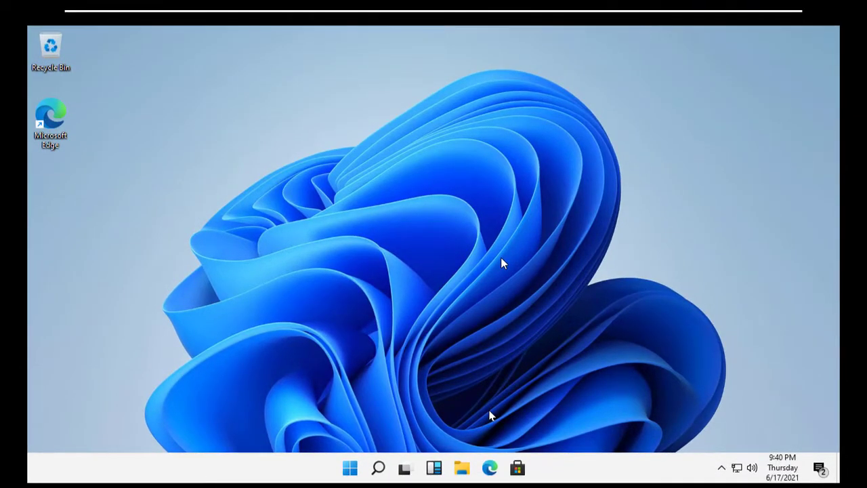
key(super+r)
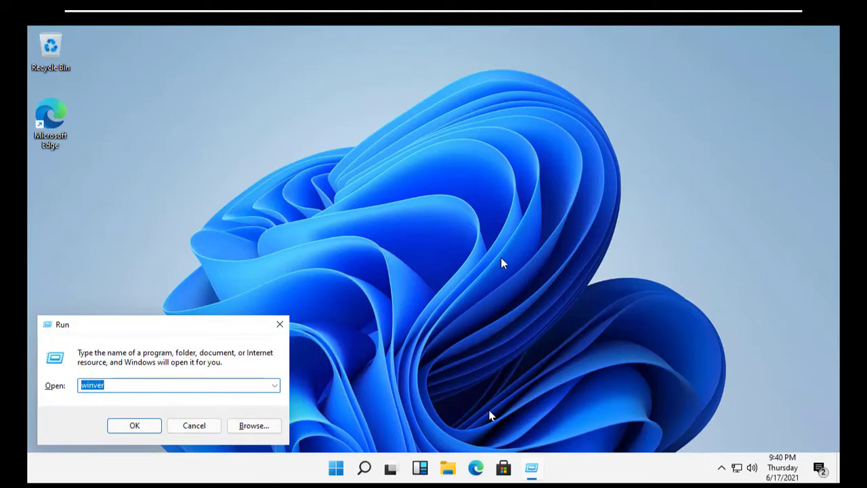
key(Return)
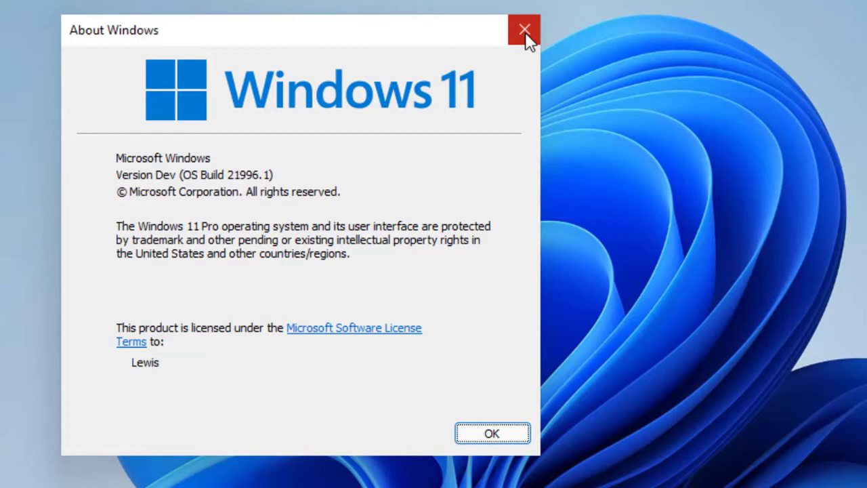
click(525, 32)
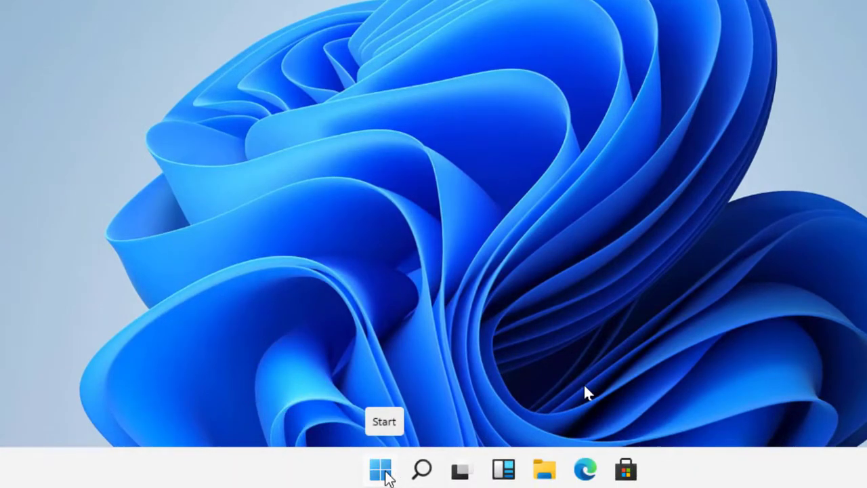
click(383, 472)
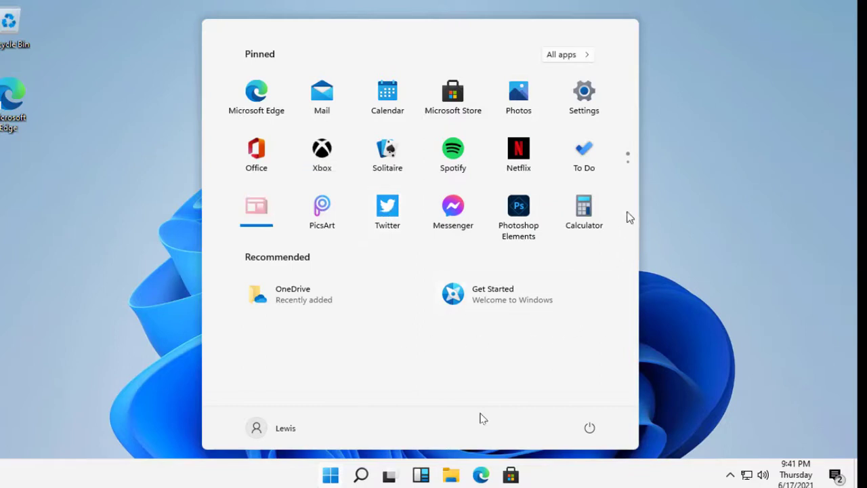
click(725, 235)
click(455, 479)
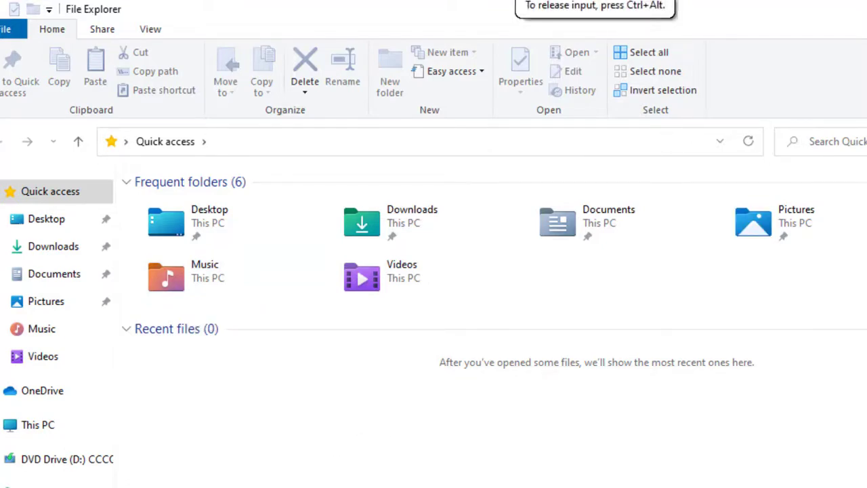
key(super+d)
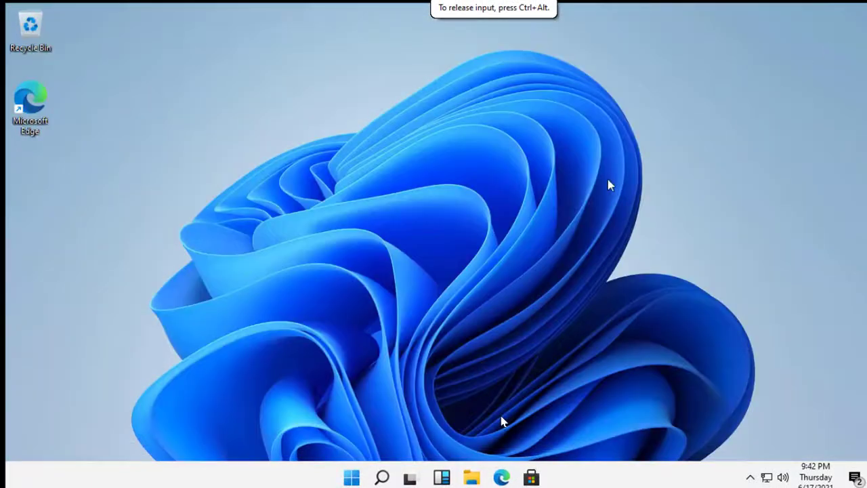